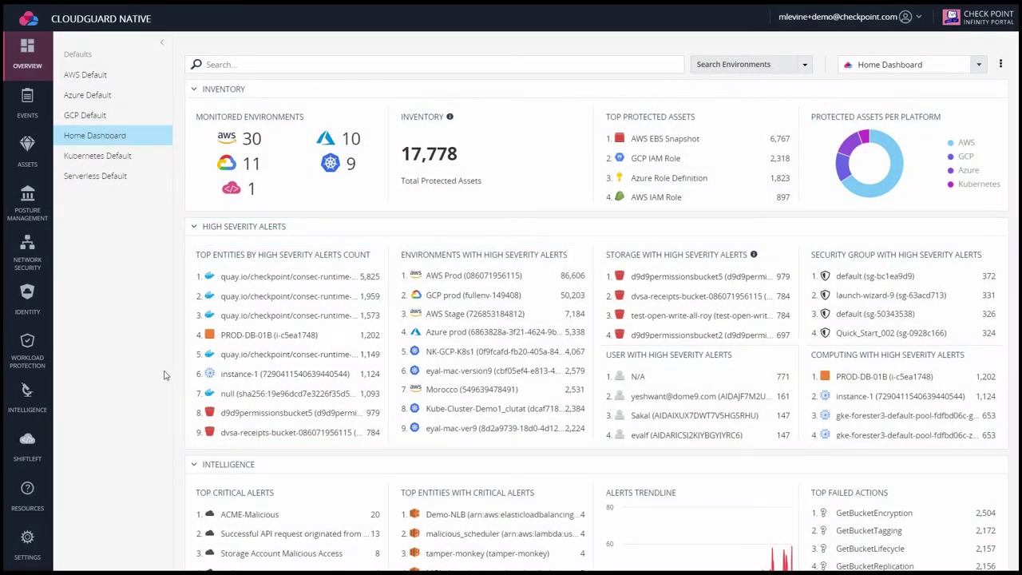
Open the Posture Management overview from the left sidebar.
left_click(29, 206)
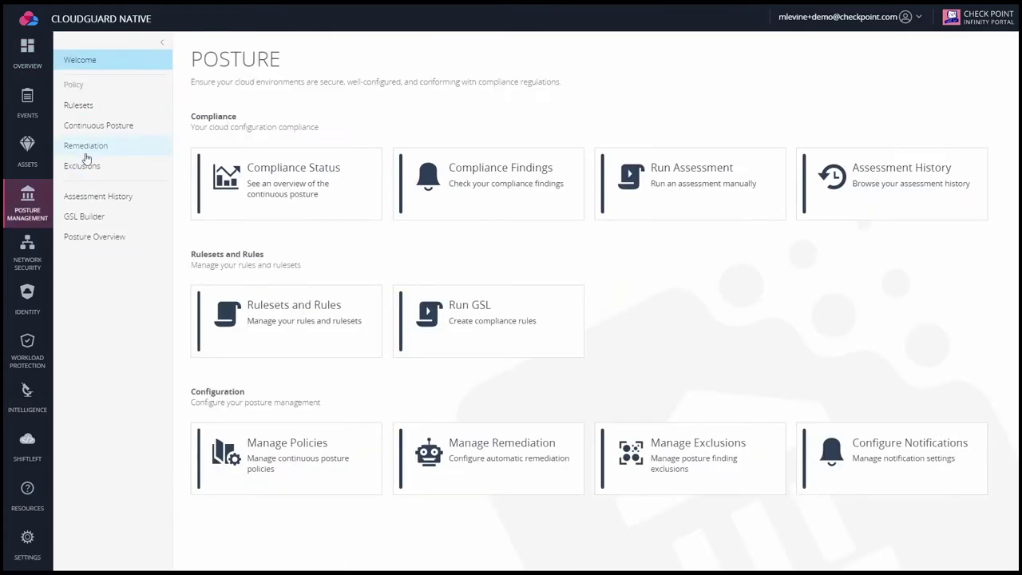
Filter the Rulesets list to show only GCP platform rulesets.
left_click(85, 110)
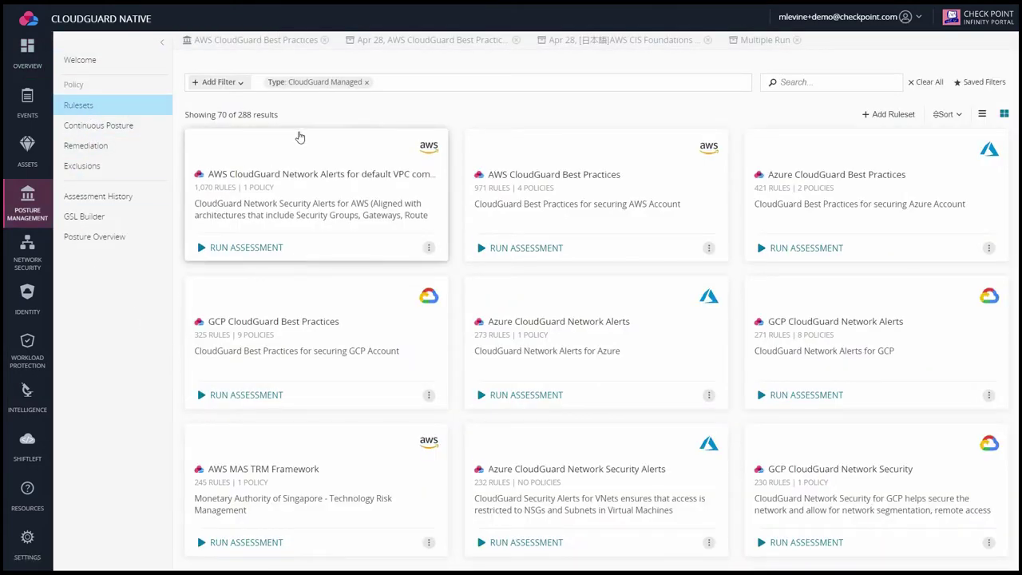
left_click(219, 83)
left_click(226, 150)
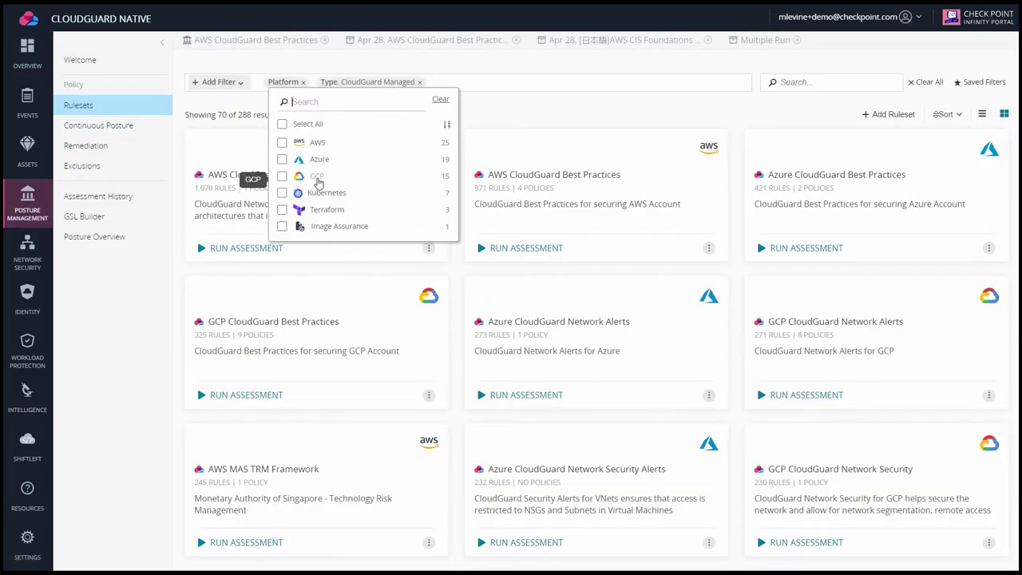
left_click(317, 176)
left_click(481, 123)
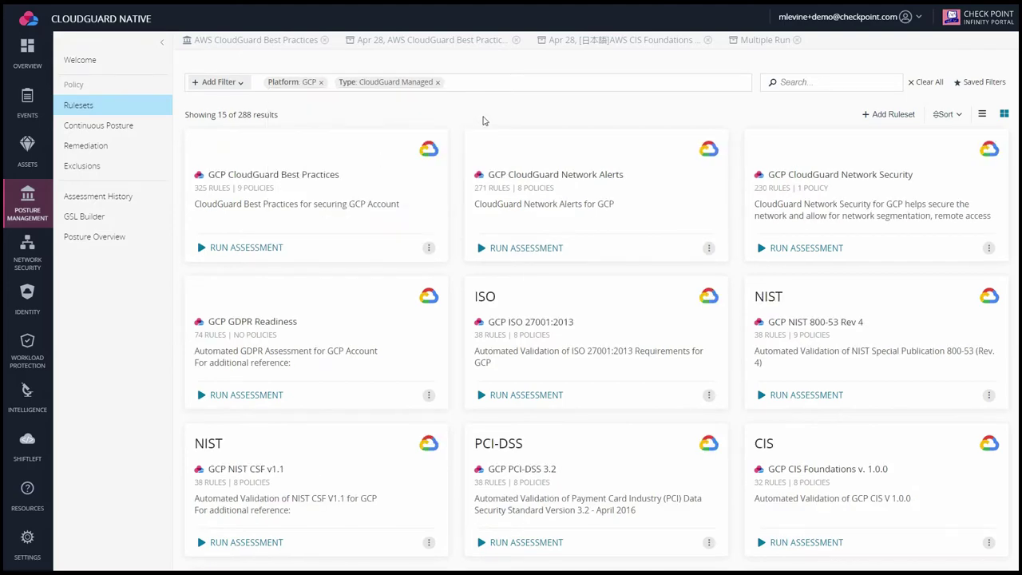
Open the GCP CIS Foundations v. 1.0.0 ruleset, review its 32 rules, and launch Run Assessment.
scroll(482, 121, "down", 3)
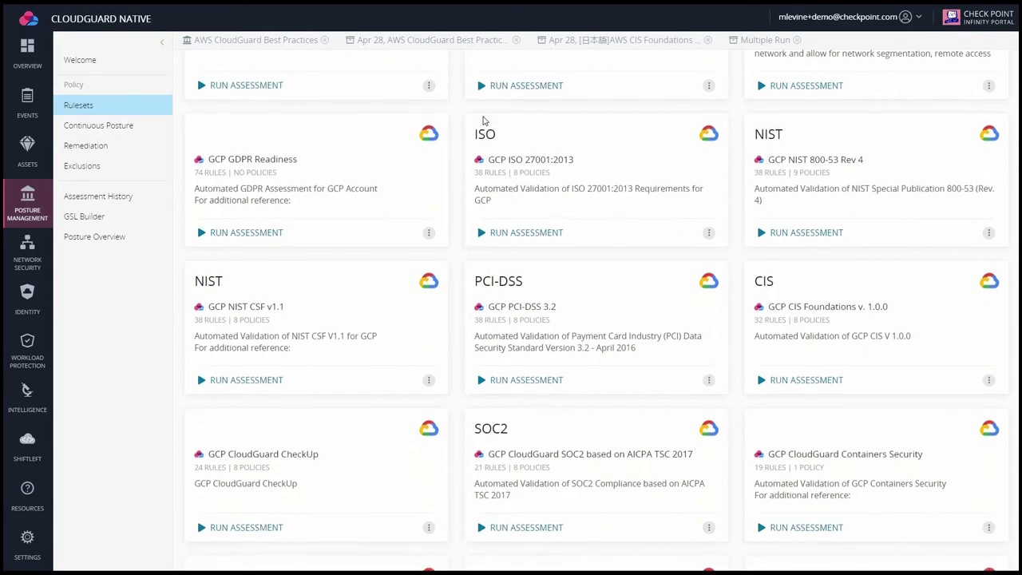
left_click(799, 309)
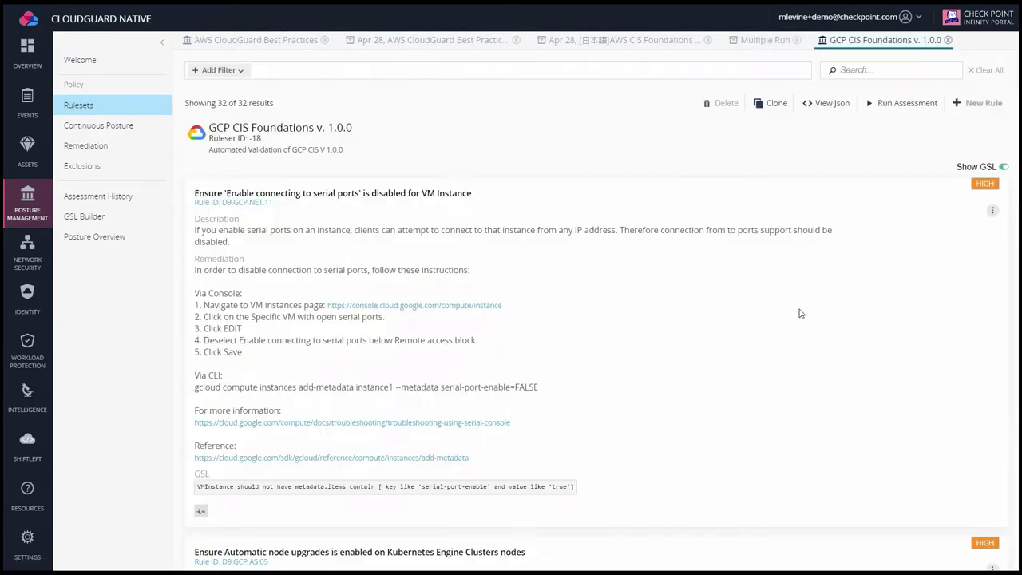
scroll(620, 333, "down", 1)
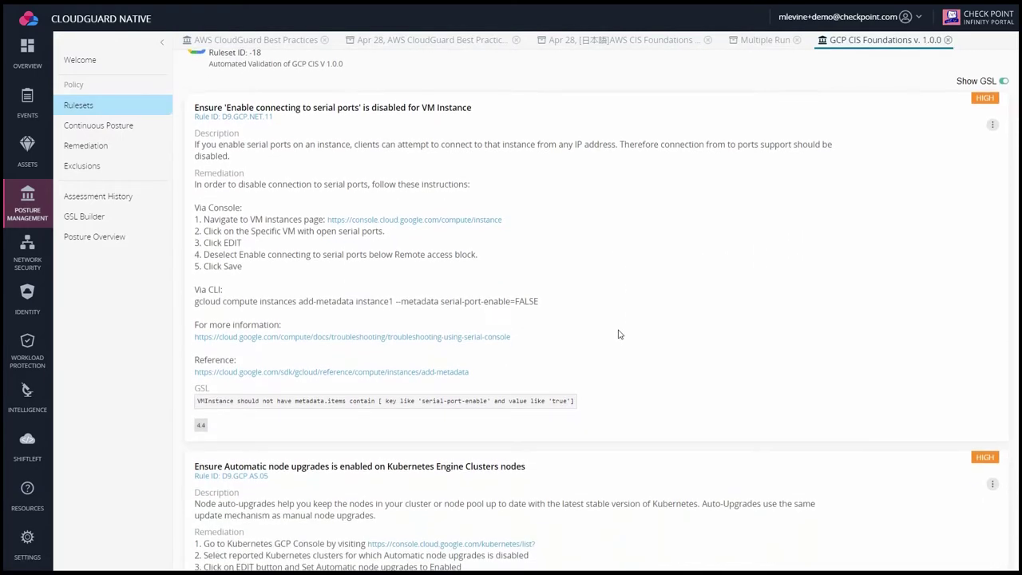
scroll(619, 334, "down", 4)
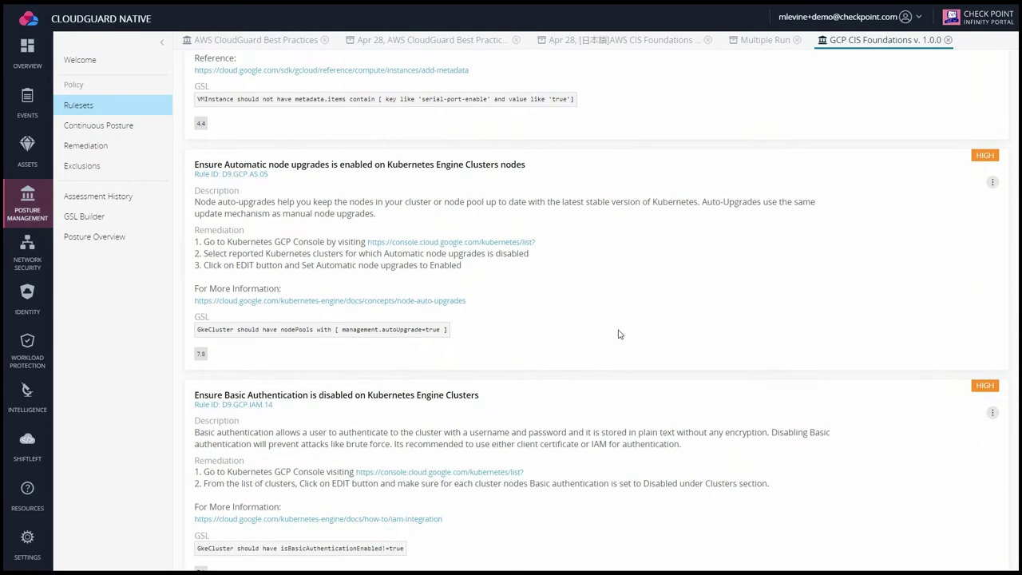
scroll(619, 334, "up", 5)
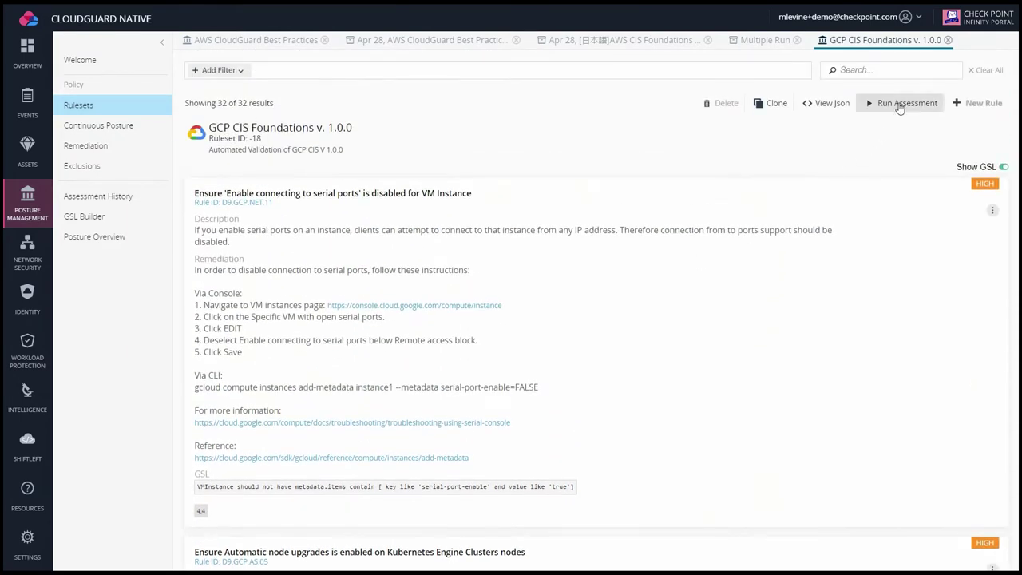
left_click(900, 105)
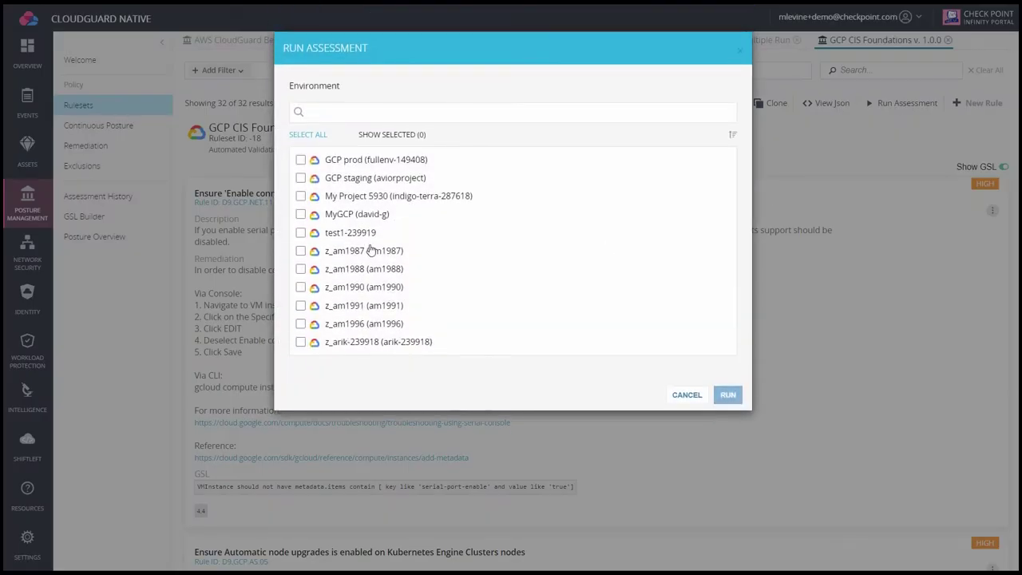
Run the assessment on GCP prod and GCP staging and view the results.
left_click(300, 159)
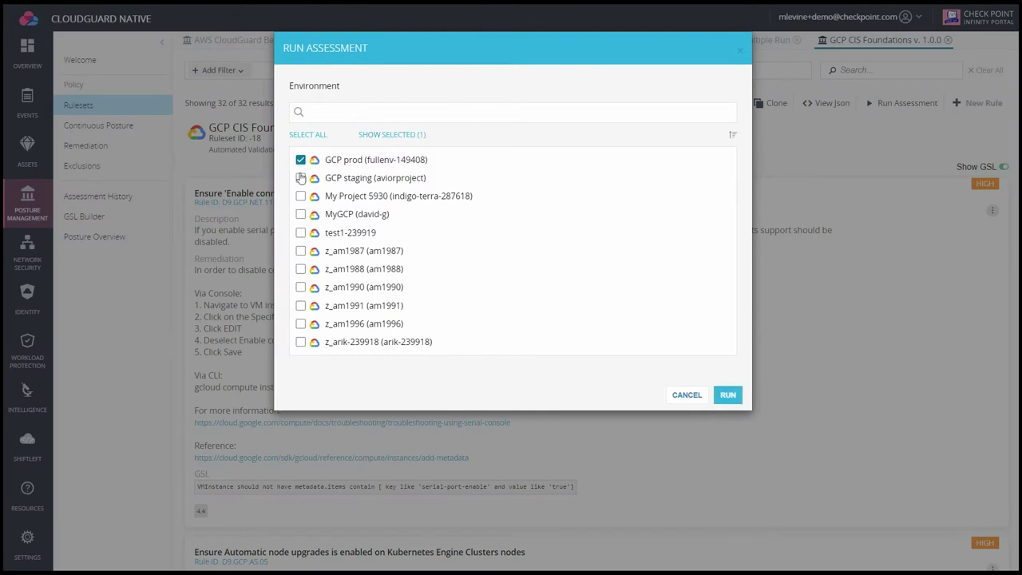
left_click(300, 177)
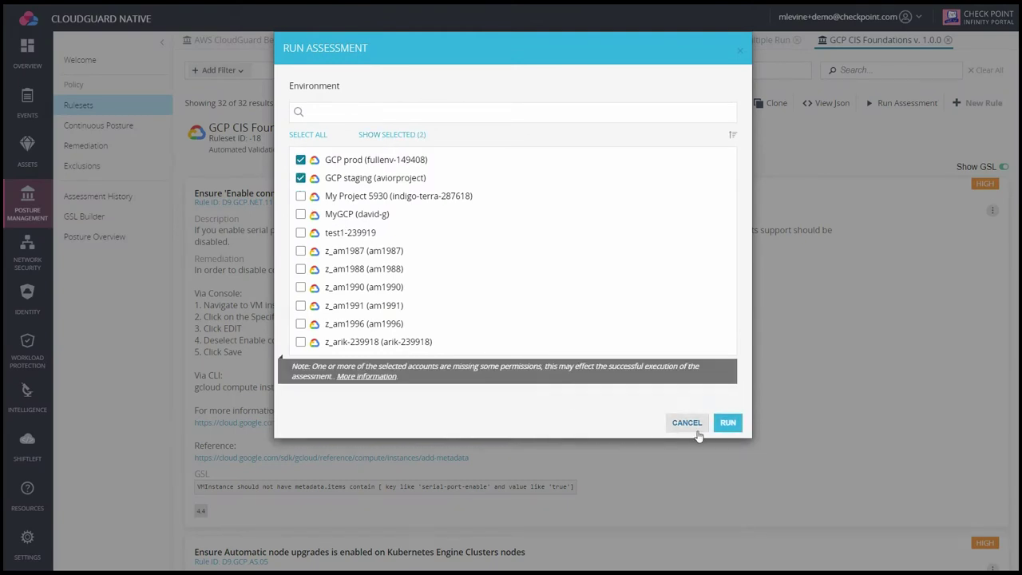
left_click(726, 425)
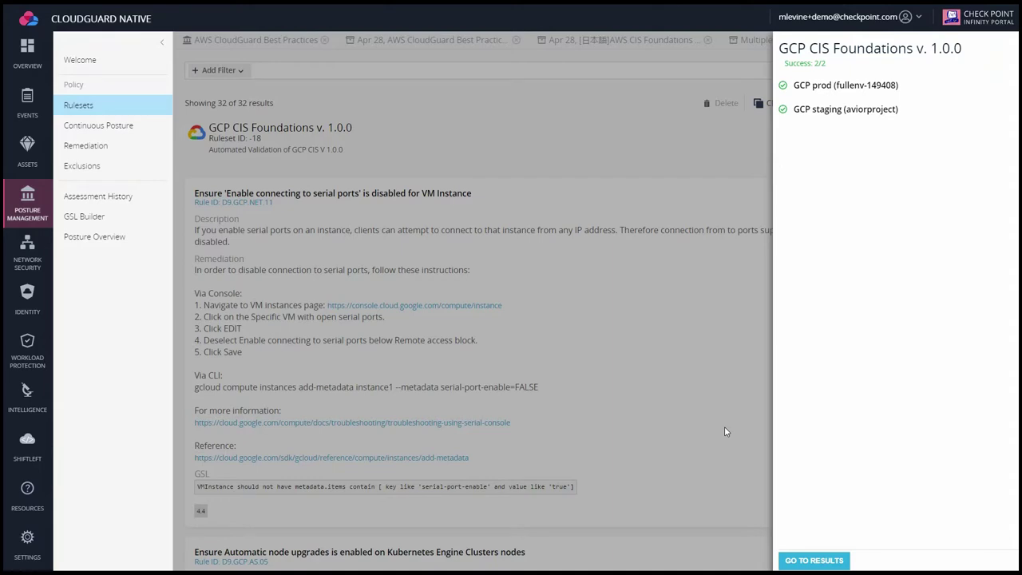
left_click(814, 560)
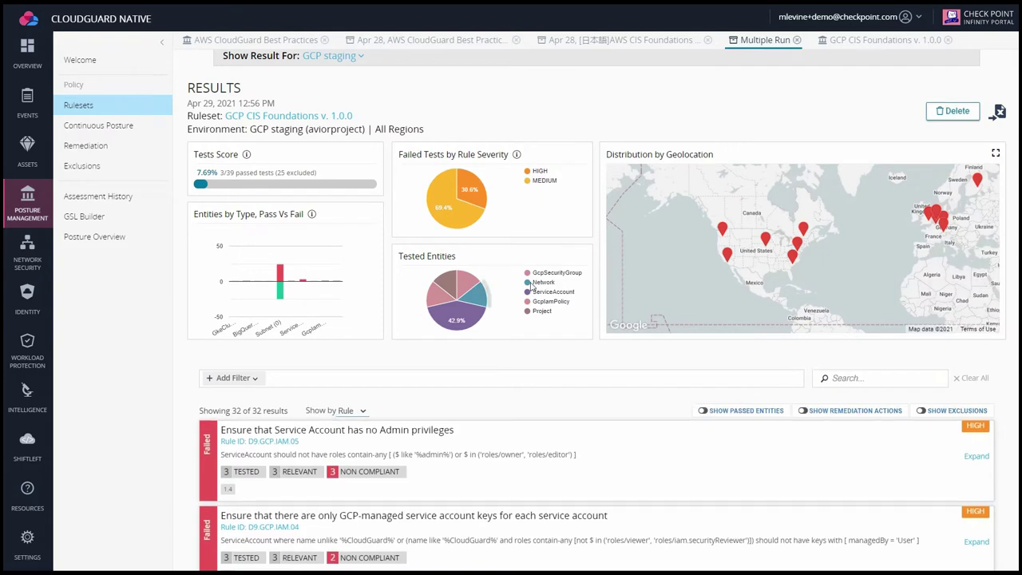
Expand the failed 'Ensure that Service Account has no Admin privileges' rule to see its findings.
mouse_move(450, 308)
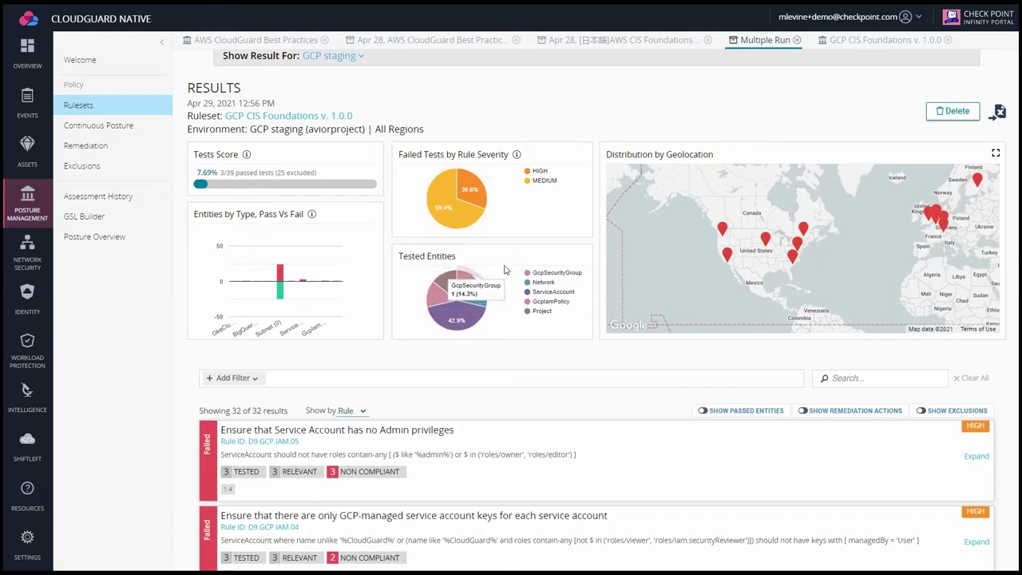
scroll(511, 290, "down", 3)
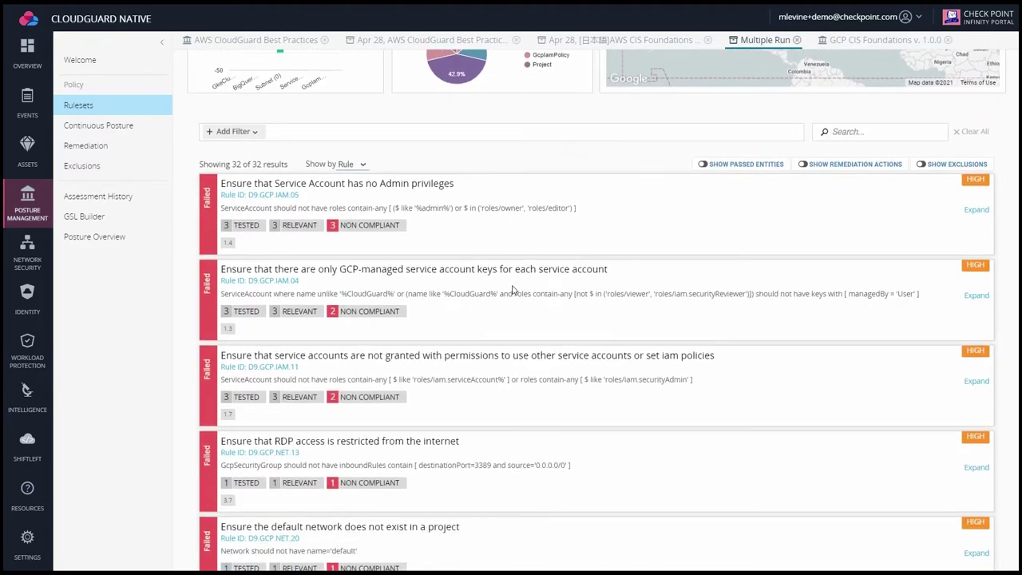
scroll(513, 290, "down", 1)
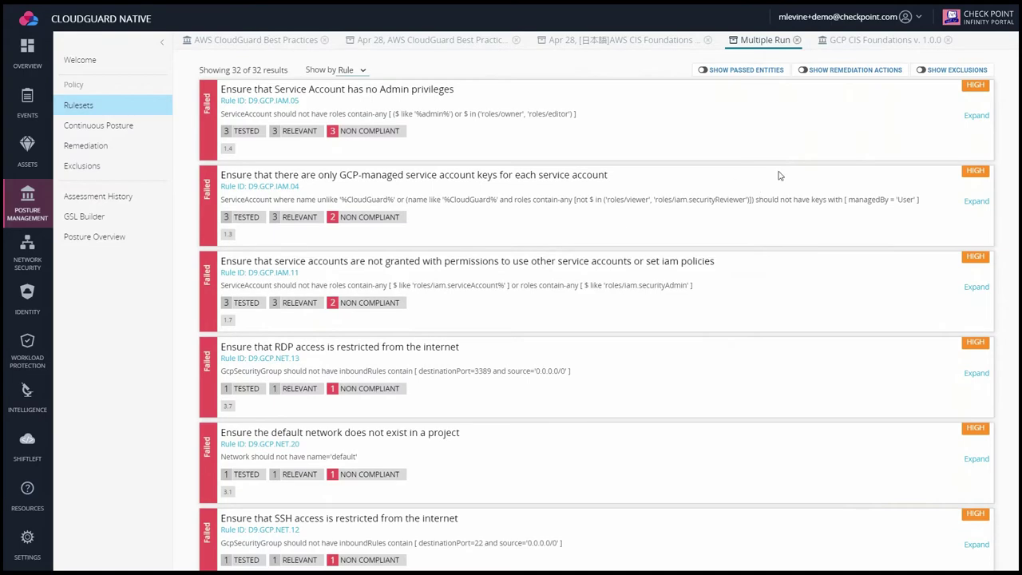
left_click(977, 116)
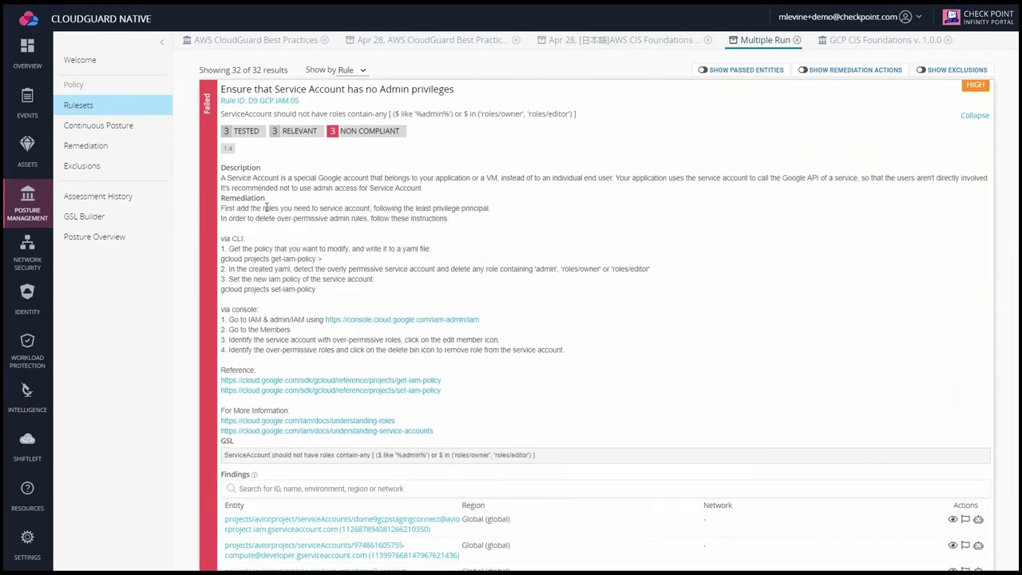
scroll(260, 240, "down", 2)
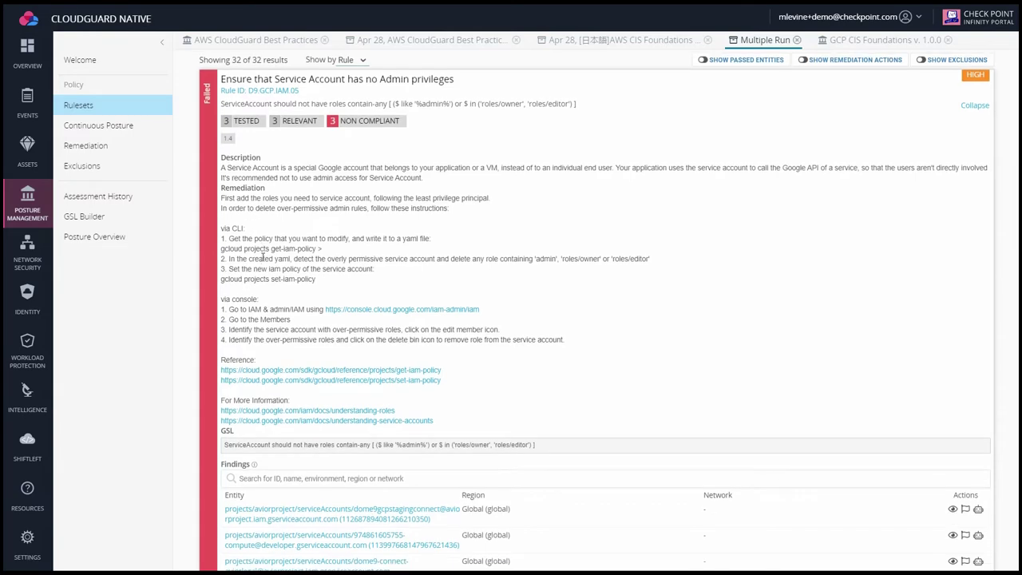
scroll(266, 200, "down", 4)
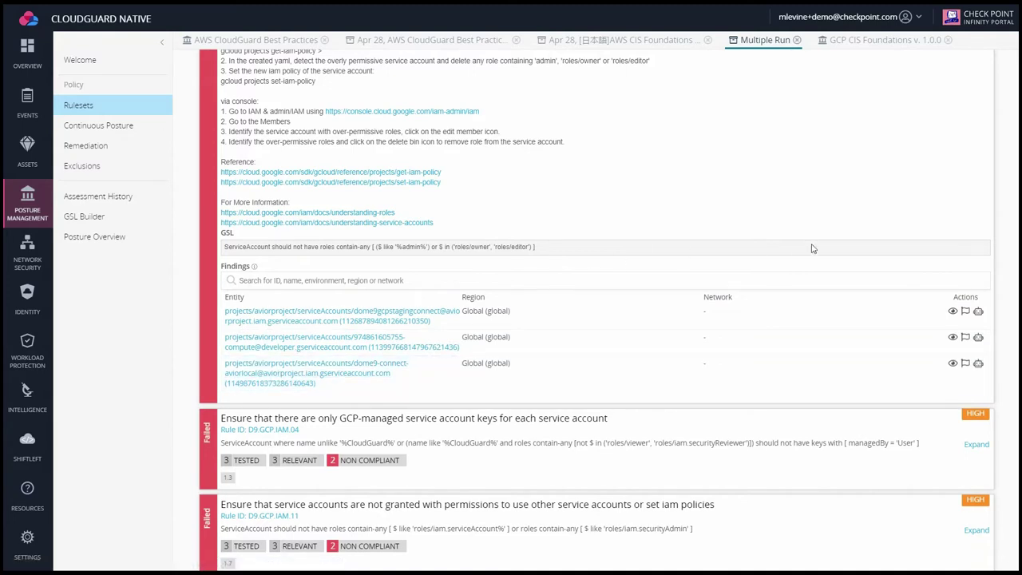
left_click(953, 312)
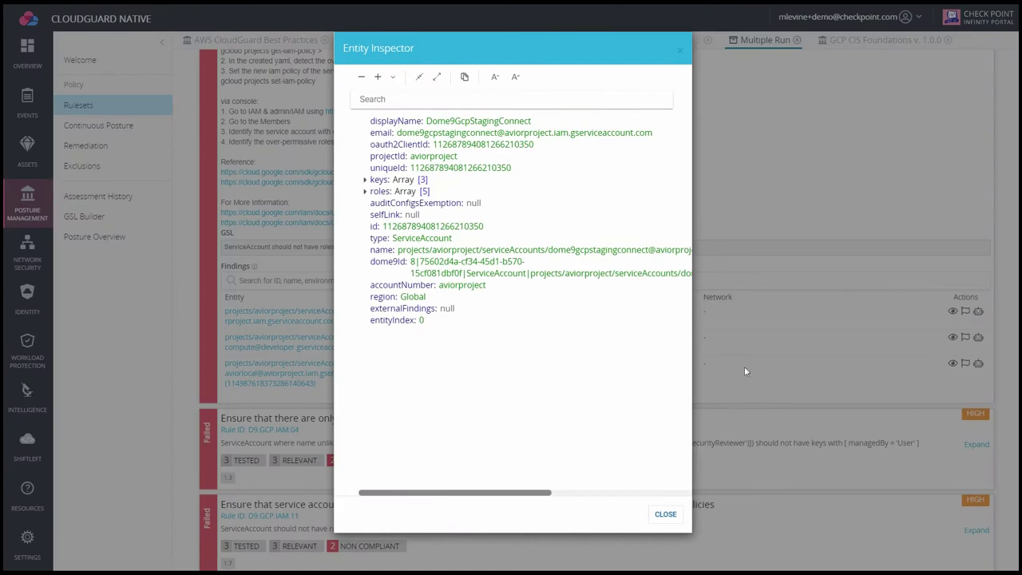
Close the entity preview and dismiss the first finding's exclusion and remediation forms unsaved.
left_click(754, 288)
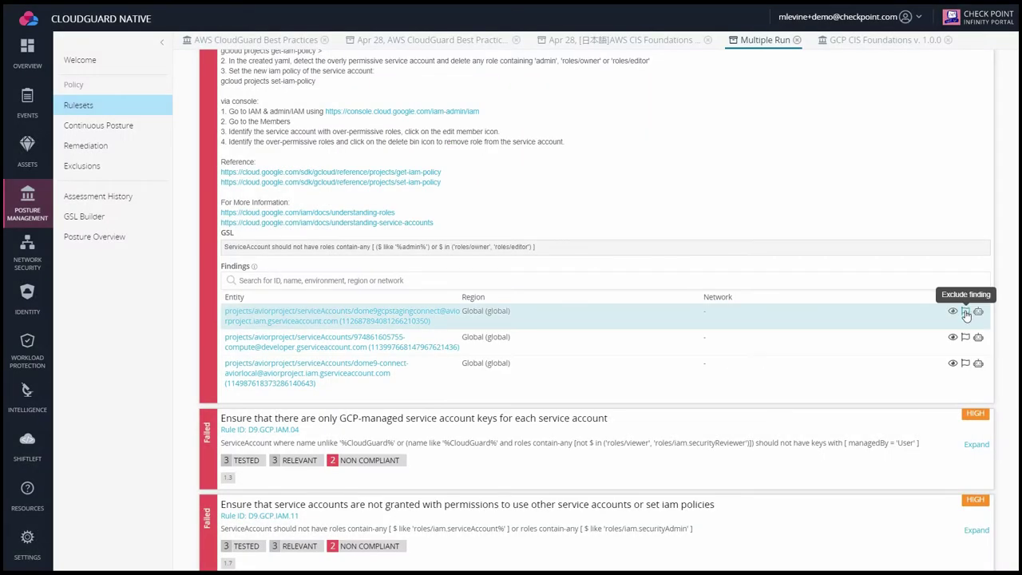
left_click(966, 312)
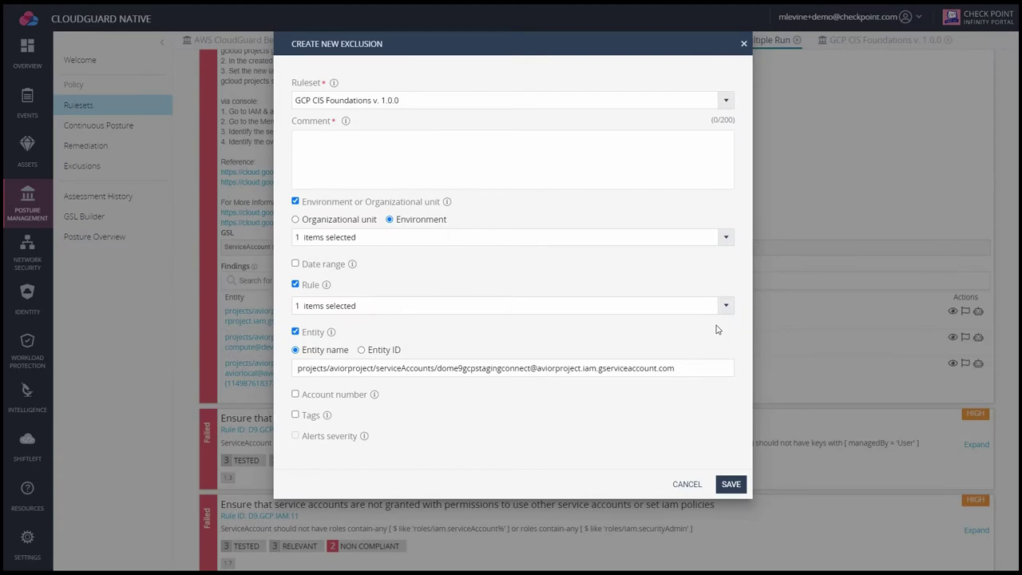
key("Escape")
left_click(979, 310)
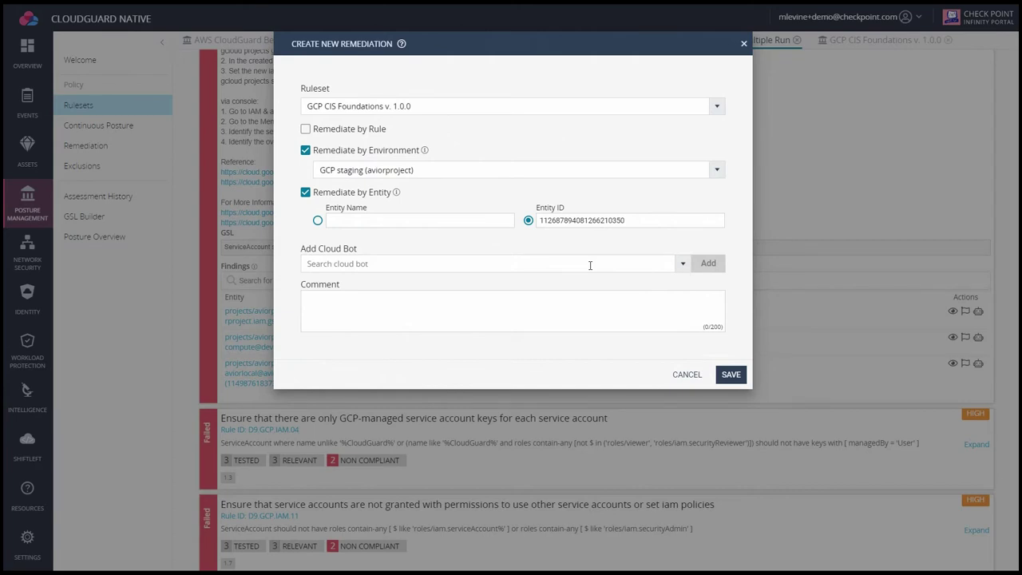
left_click(743, 44)
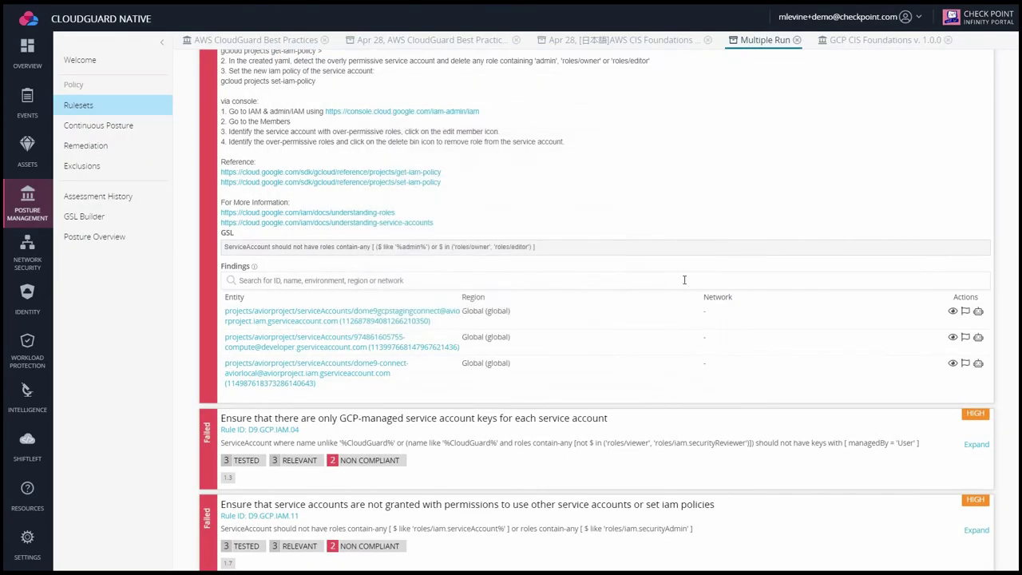
Scroll back to the results summary and return to the Rulesets list.
scroll(685, 280, "down", 2)
scroll(685, 280, "up", 4)
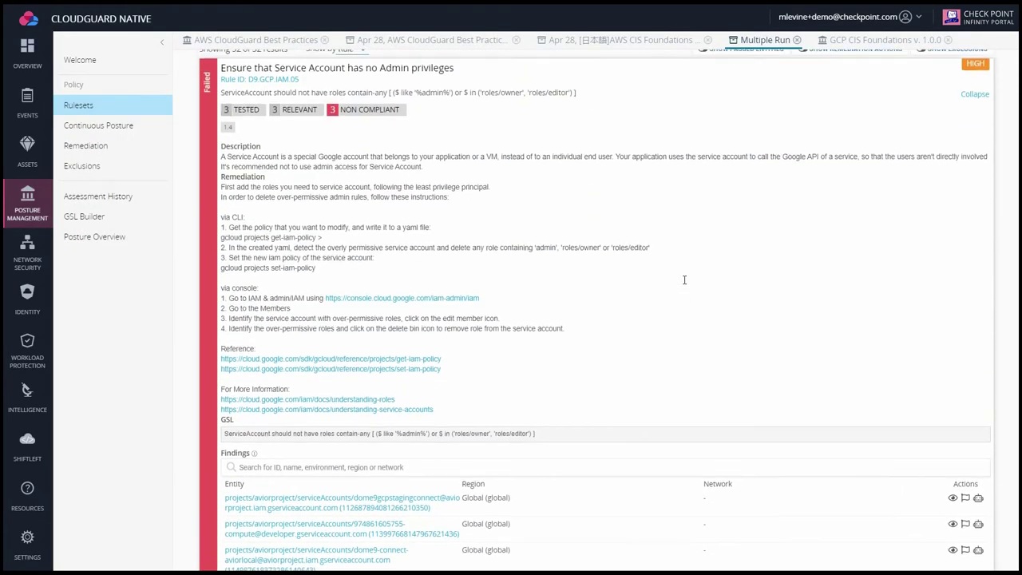
scroll(685, 282, "up", 5)
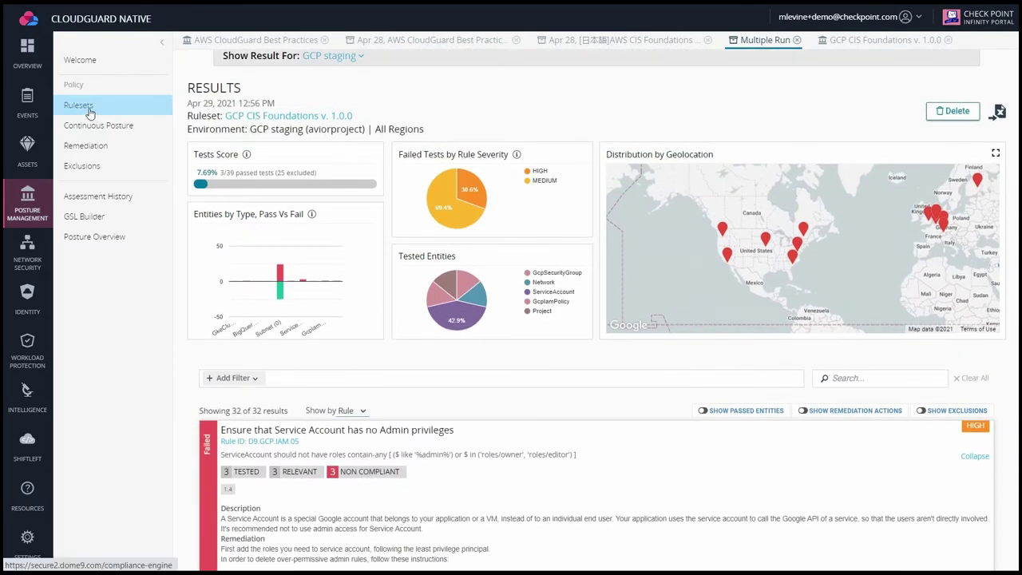
left_click(89, 113)
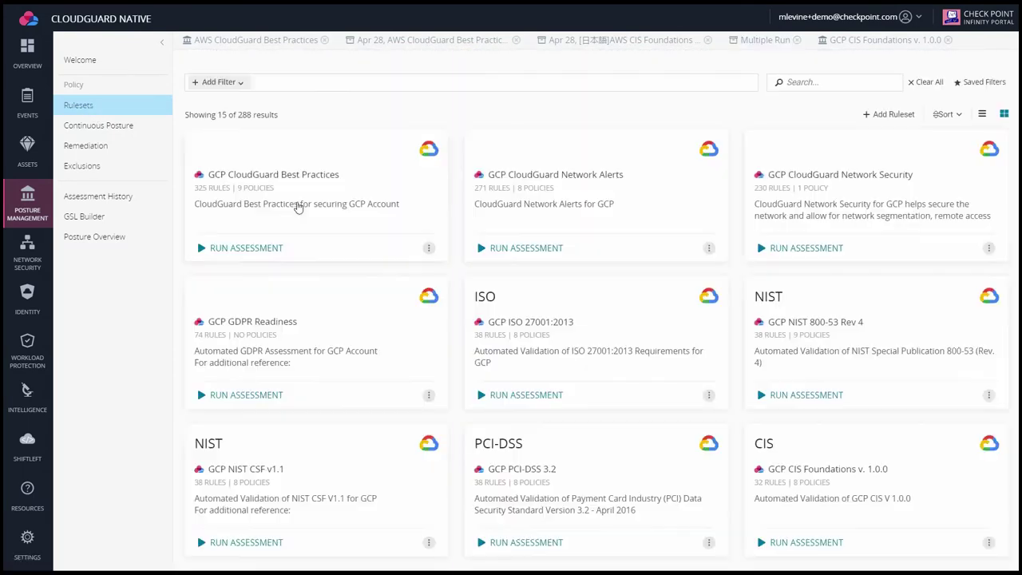
Clone GCP CIS Foundations v. 1.0.0 as 'Customized GCP CIS Foundations v. 1.0.0' and begin a new rule.
left_click(839, 464)
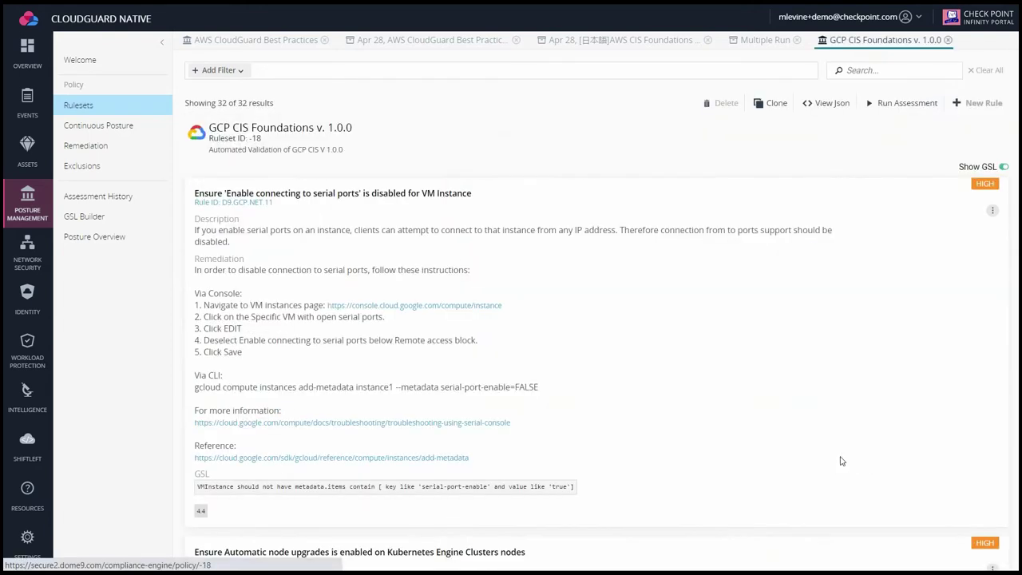
left_click(772, 106)
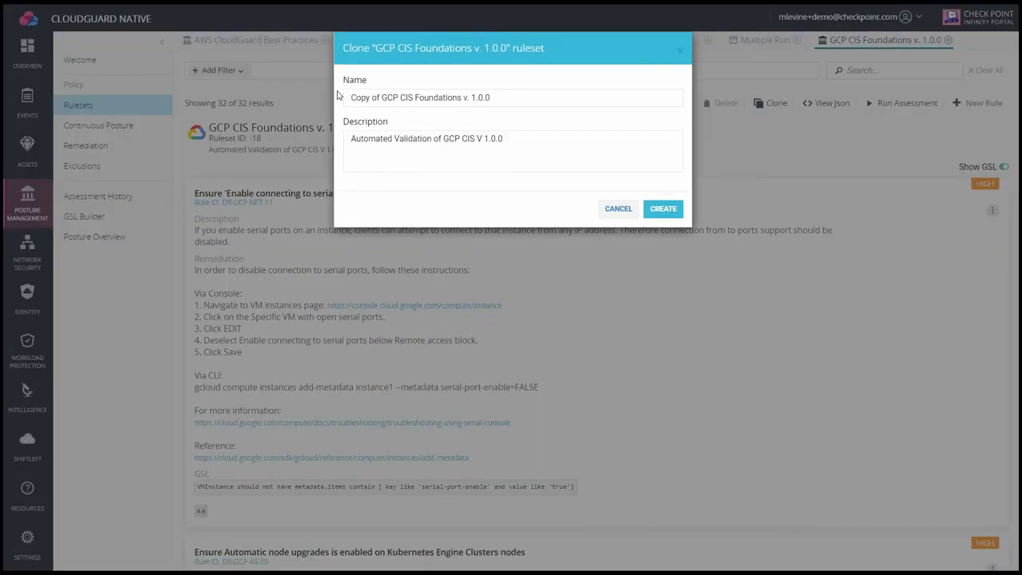
double_click(353, 97)
type("Customized")
key("Delete")
key("Delete")
key("Delete")
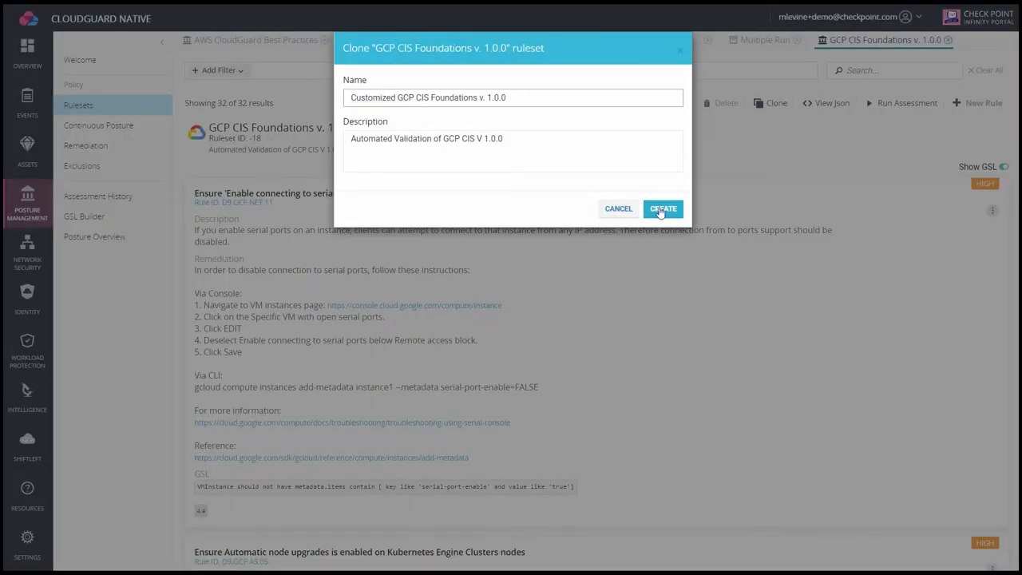
left_click(663, 209)
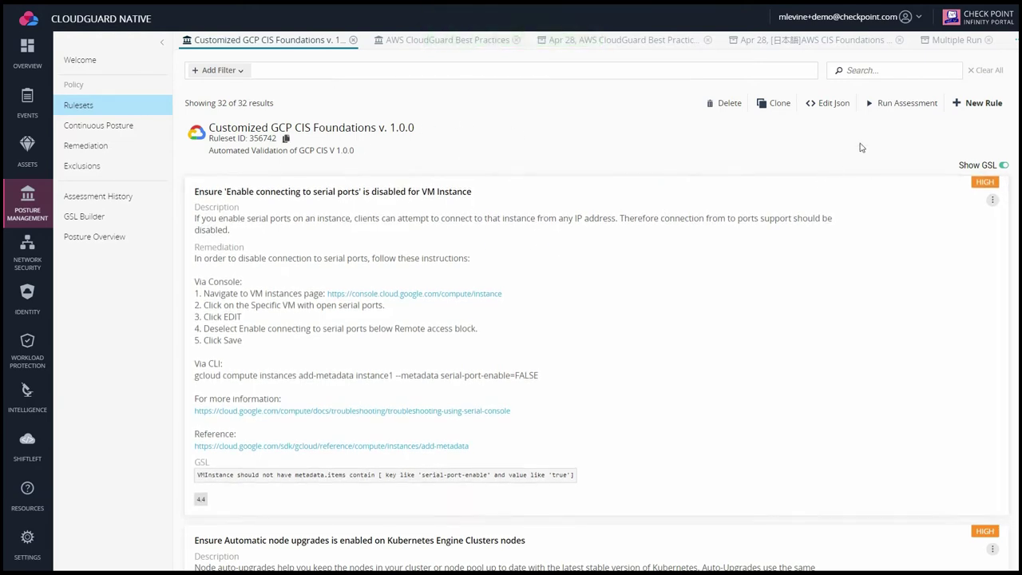
left_click(978, 104)
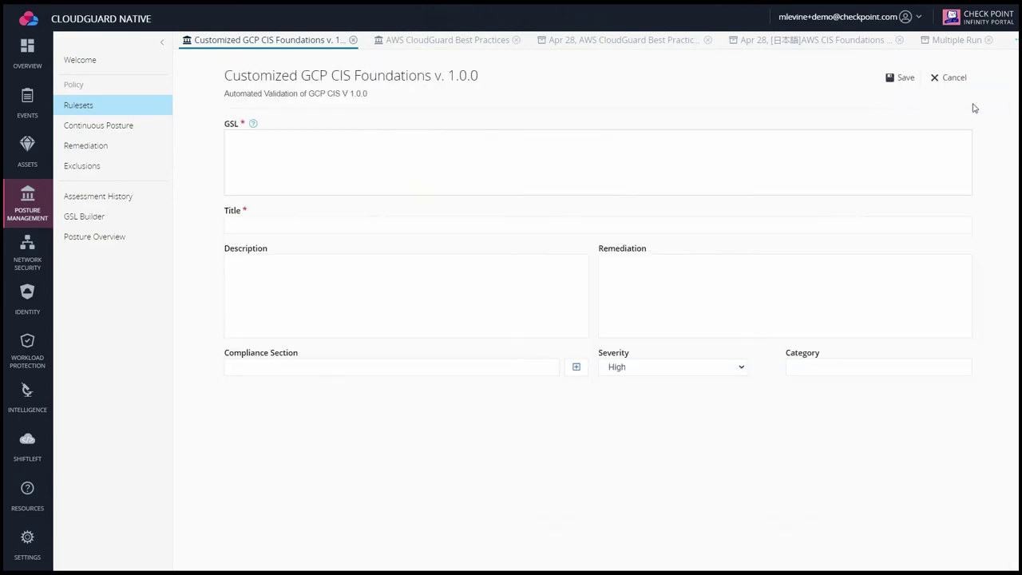
Build the GSL condition 'CloudSql should have settings.backupConfiguration.enabled=true'.
left_click(473, 158)
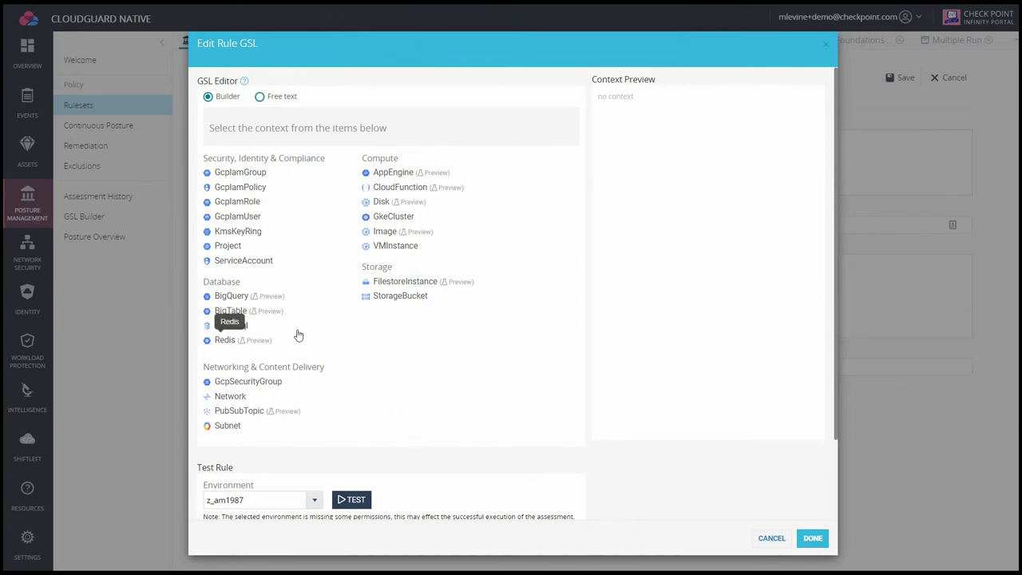
left_click(236, 326)
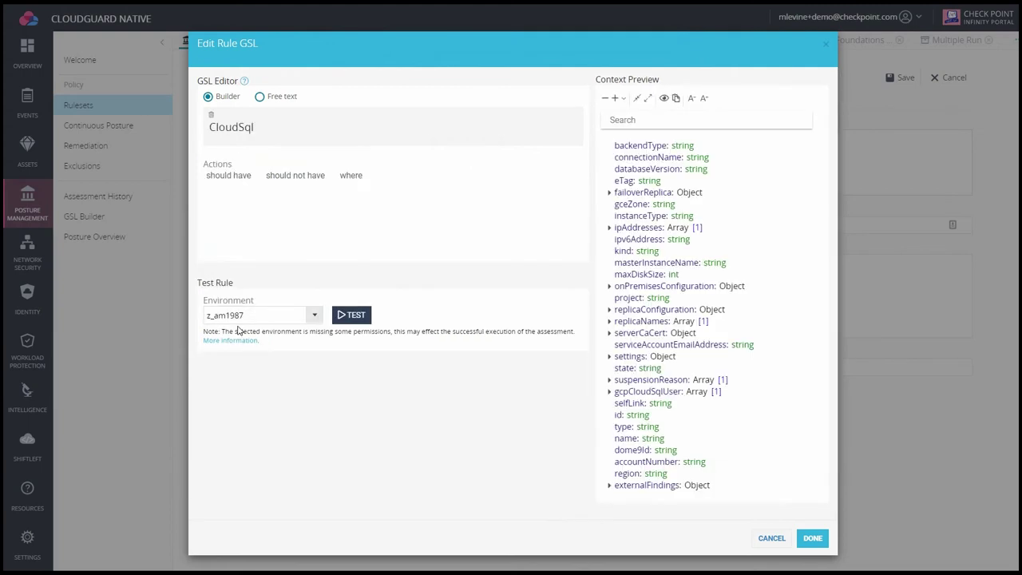
left_click(215, 177)
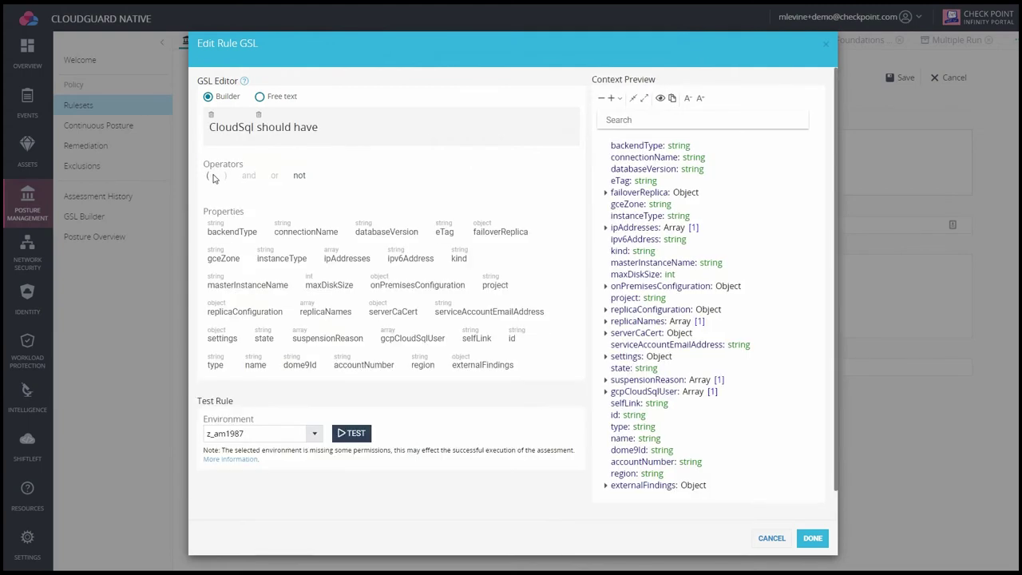
left_click(224, 340)
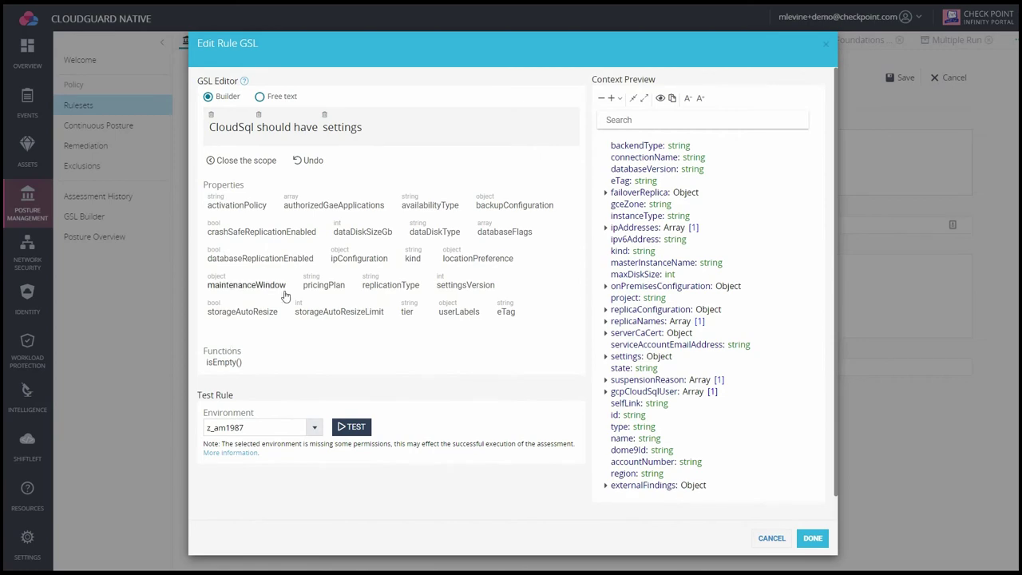
left_click(483, 205)
left_click(306, 205)
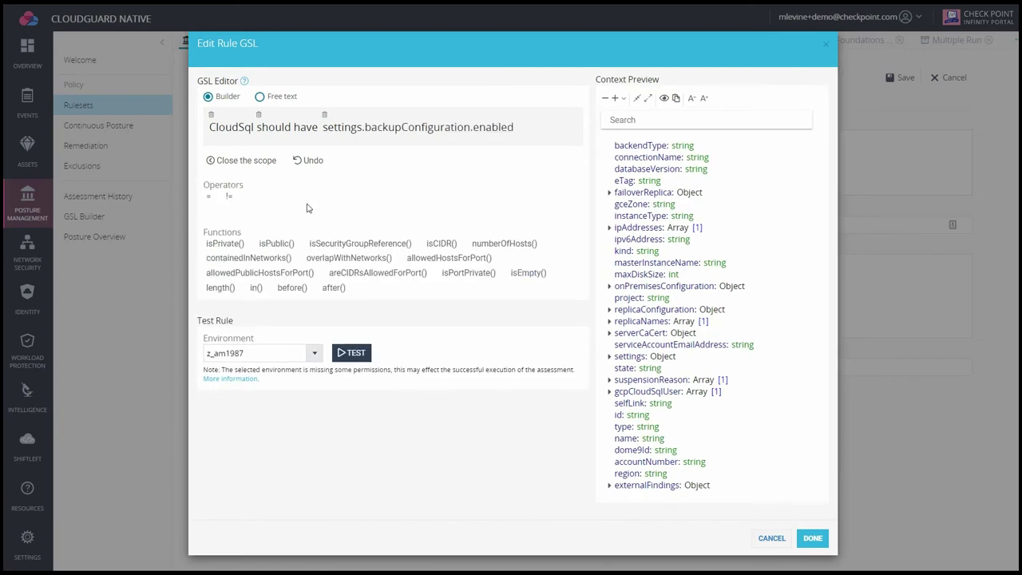
left_click(209, 196)
left_click(614, 278)
left_click(611, 291)
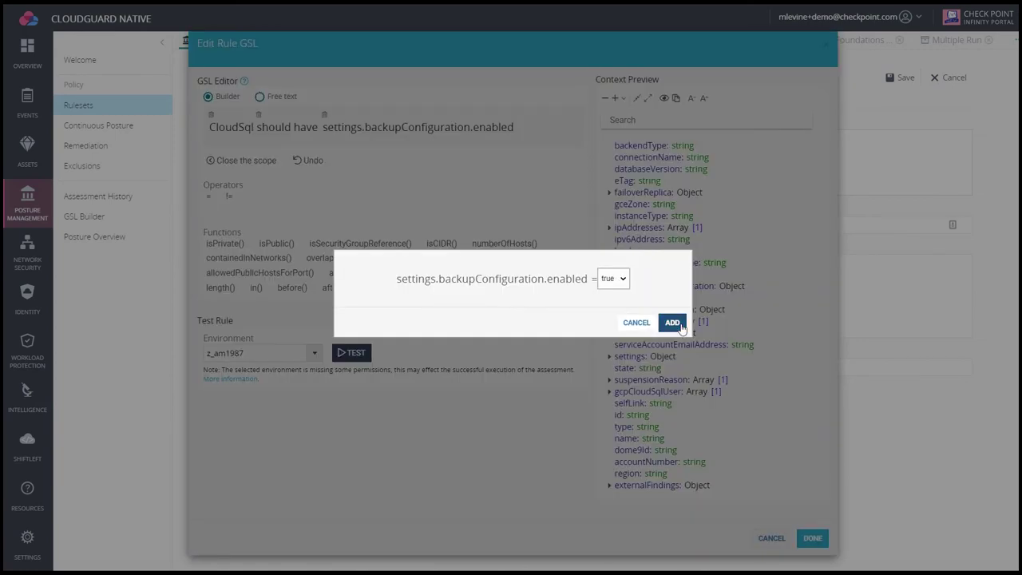
left_click(673, 322)
Return to the rule form and title the rule 'Enforce Backups on CloudSQL'.
left_click(810, 539)
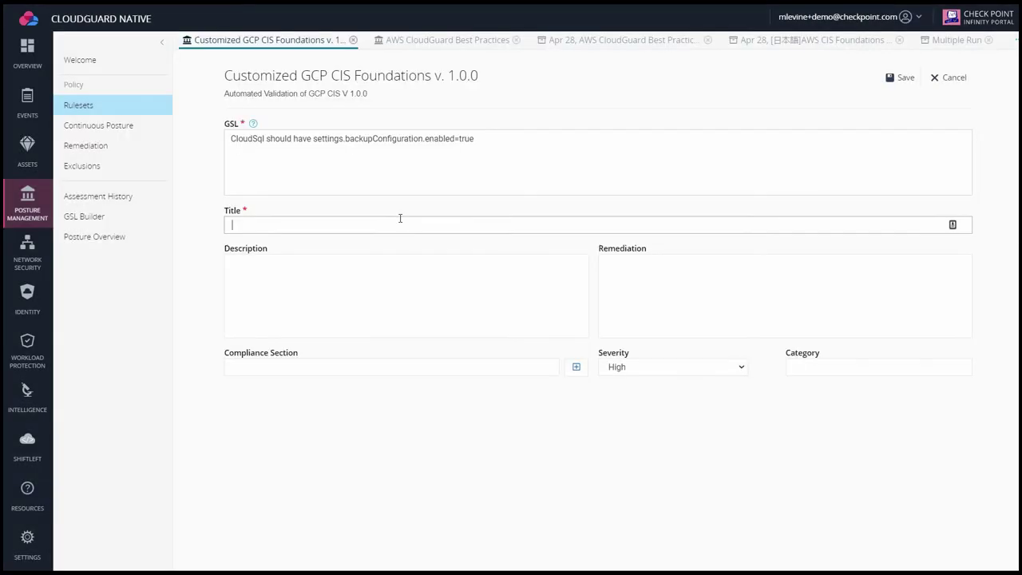
type("Enforce Backups in CloudSQL")
left_click(391, 272)
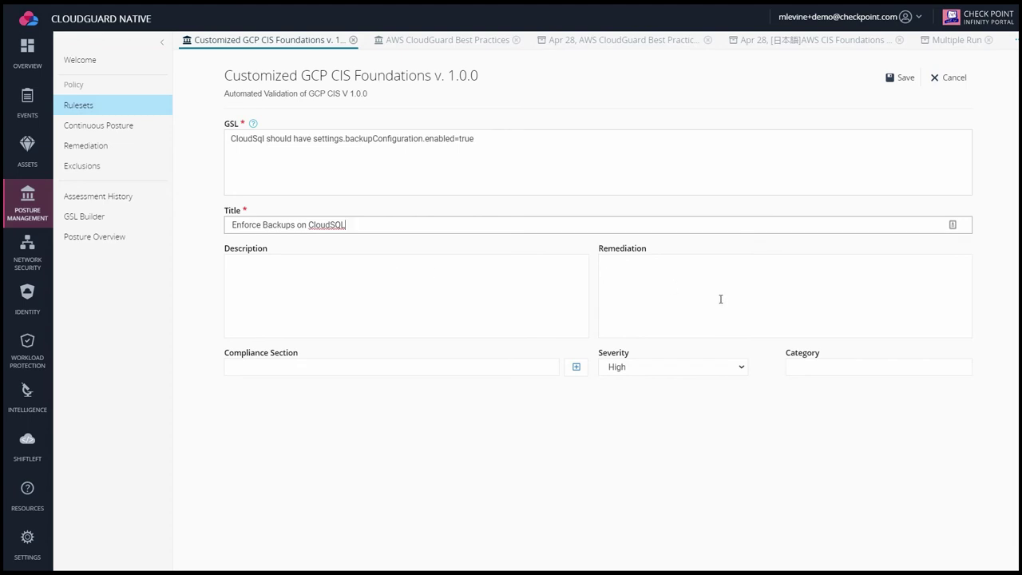
left_click(703, 270)
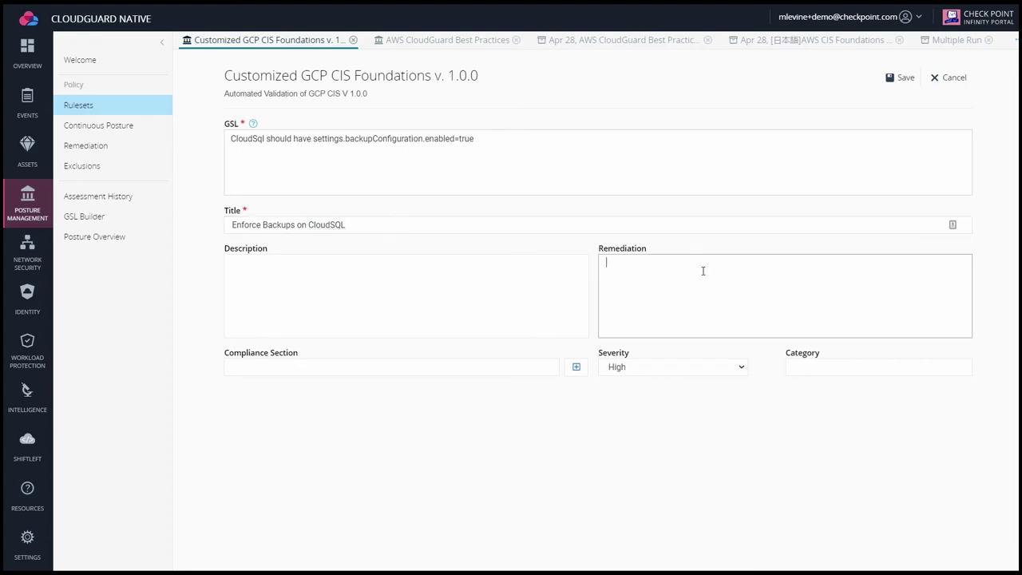
Add compliance sections Backup and CloudOps and set the rule severity to Medium.
left_click(420, 369)
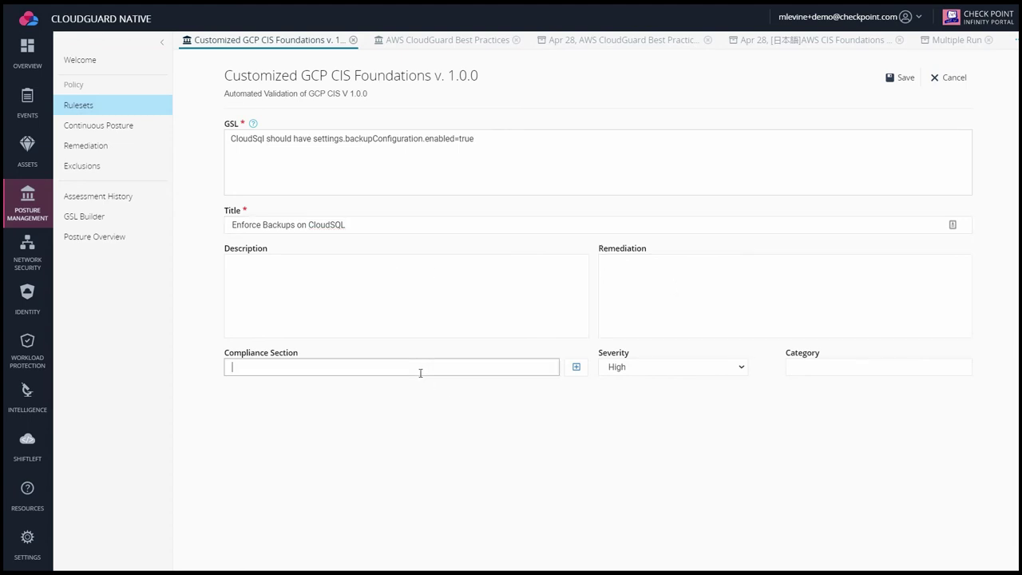
left_click(576, 367)
left_click(576, 389)
left_click(478, 364)
type("Backups")
left_click(576, 367)
left_click(488, 385)
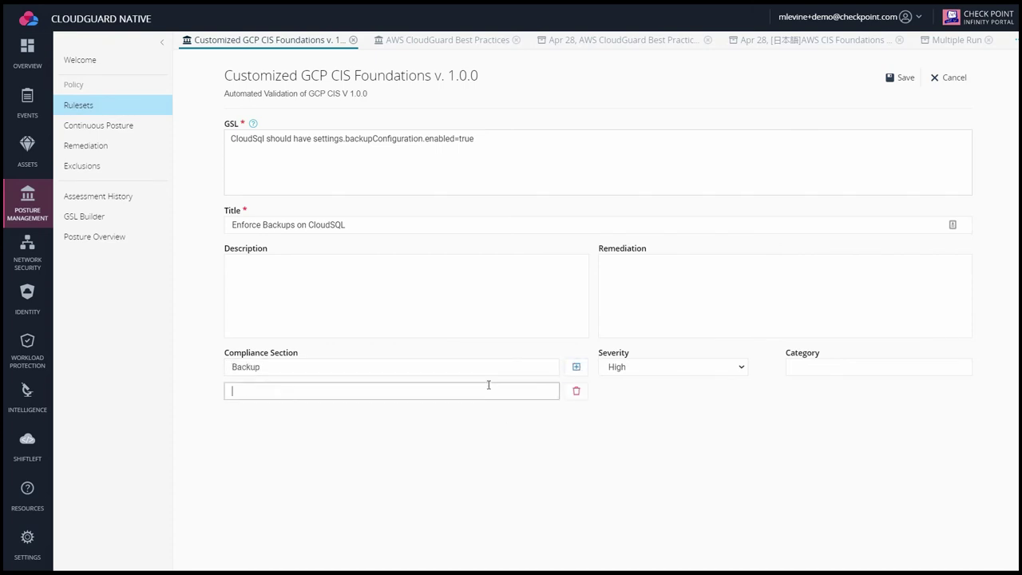
type("Ck")
type("CloudOps")
left_click(507, 449)
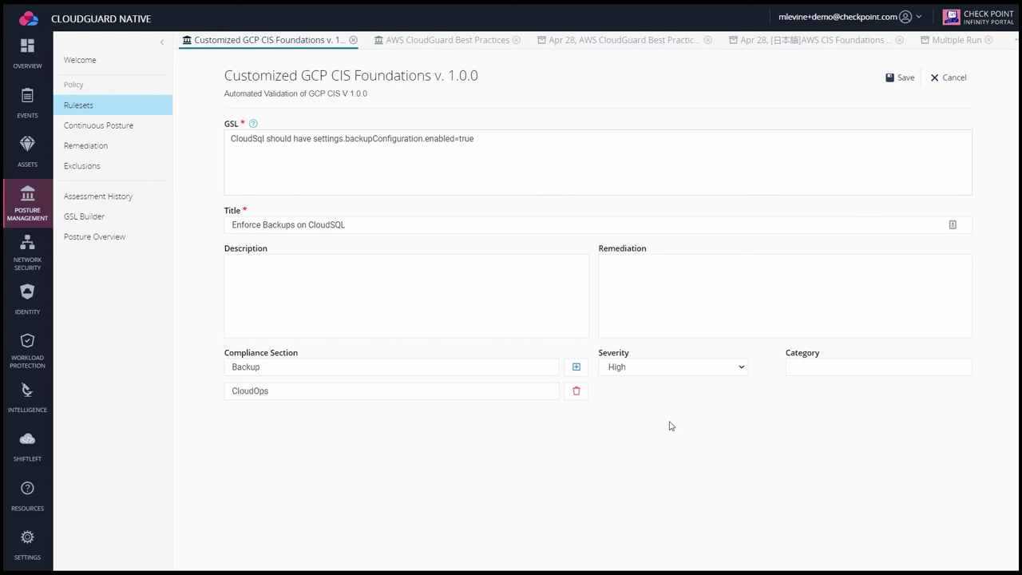
left_click(713, 371)
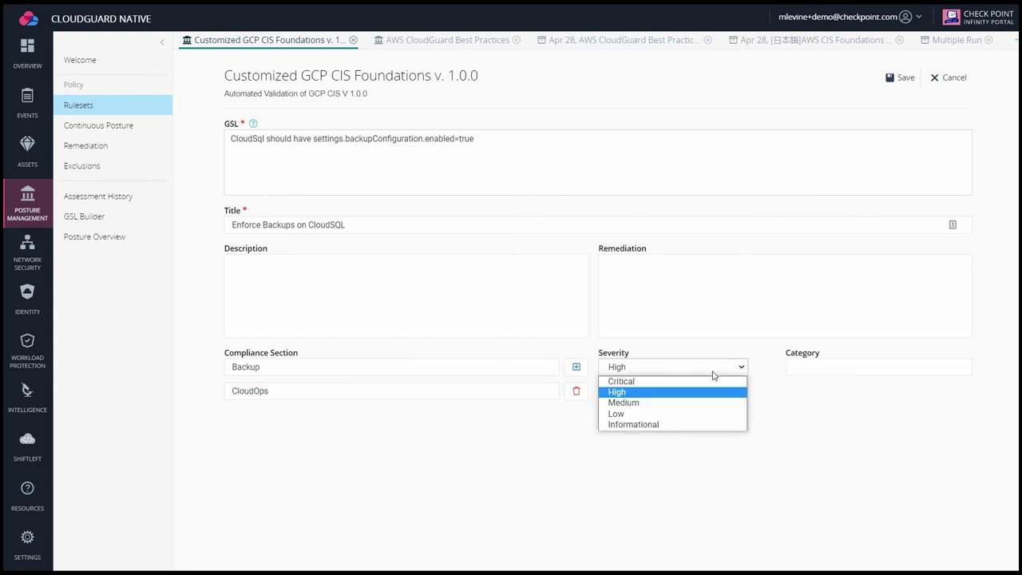
left_click(717, 402)
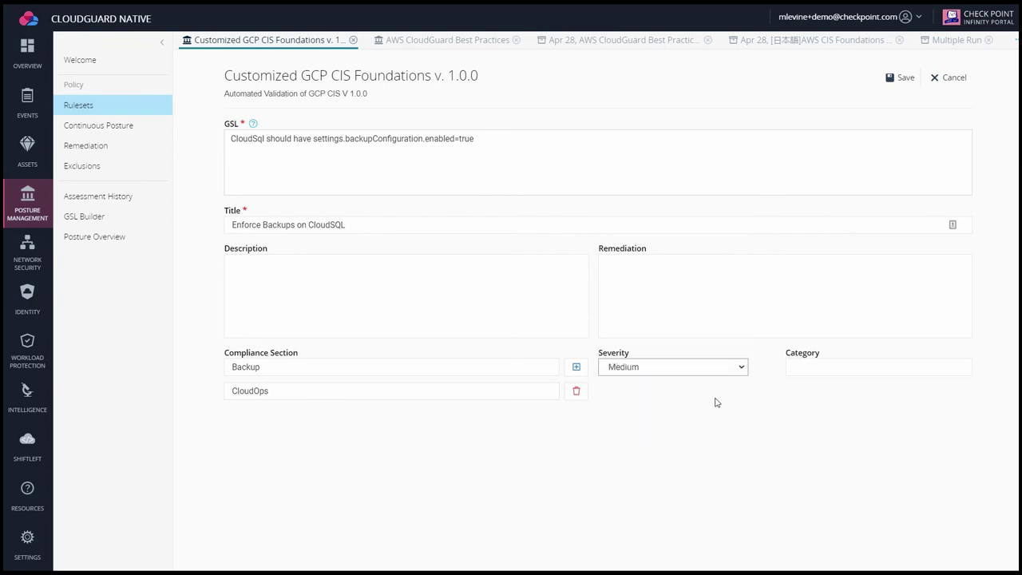
Save the new rule and search the customized ruleset's rules for 'Backup'.
left_click(897, 77)
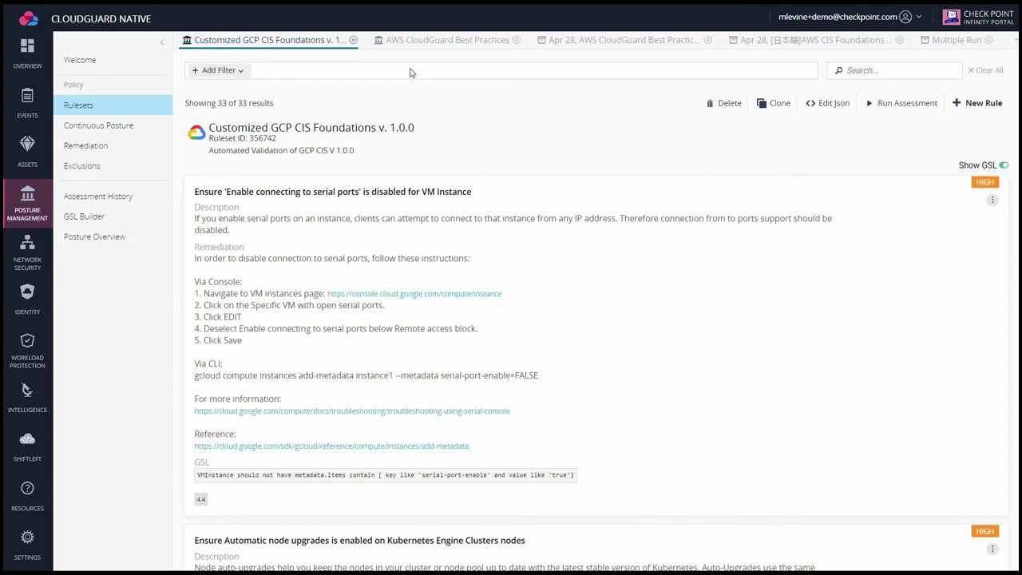
type("Backup")
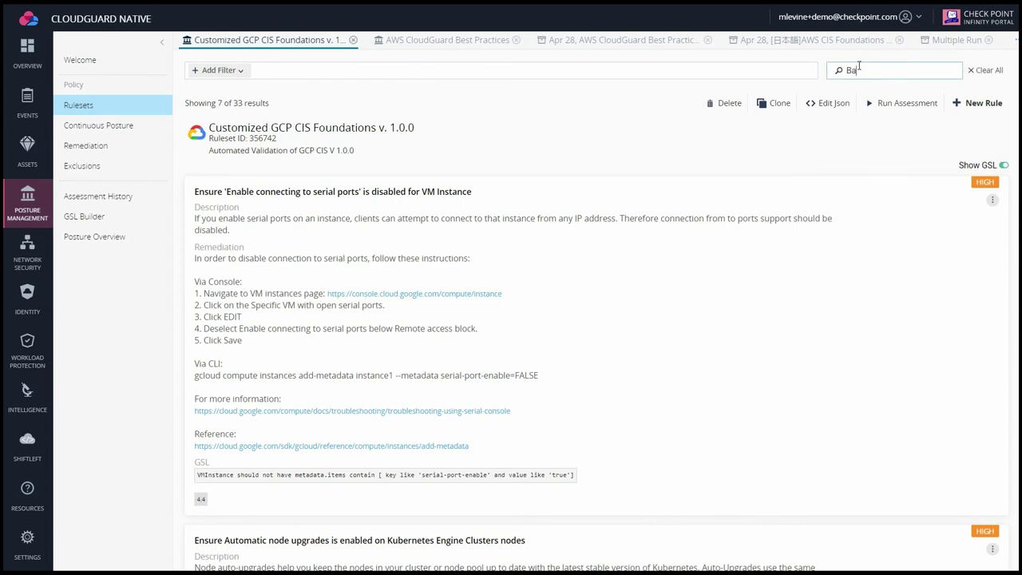